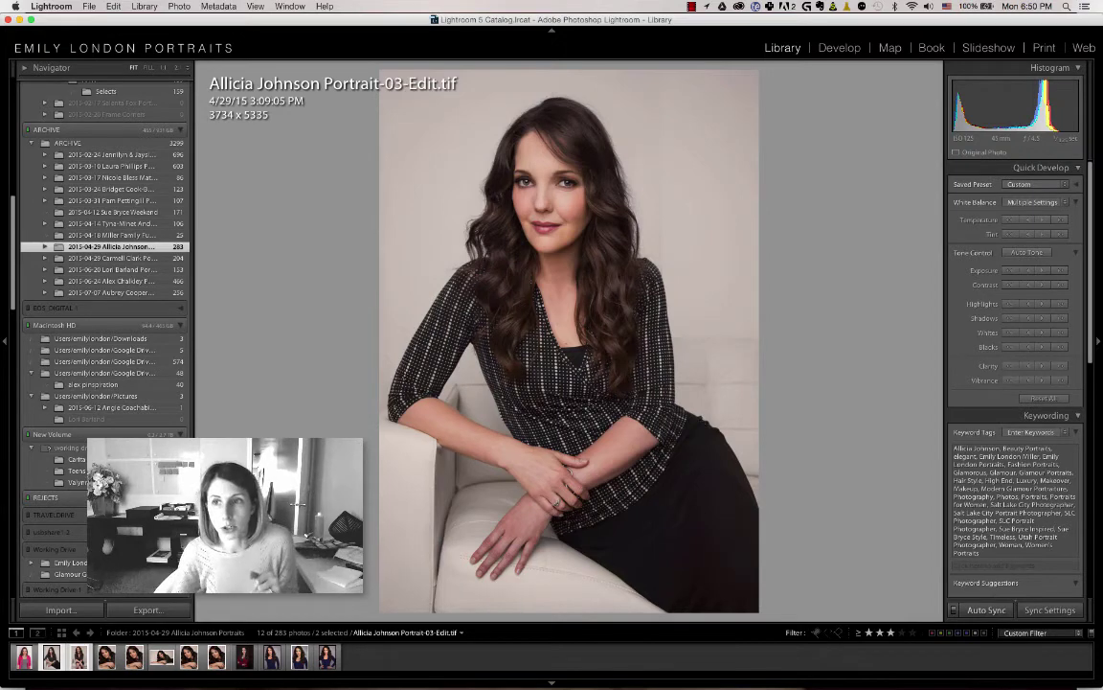
Switch from the Library to the Print module with the Cmd+Alt+5 shortcut.
key(super+alt+5)
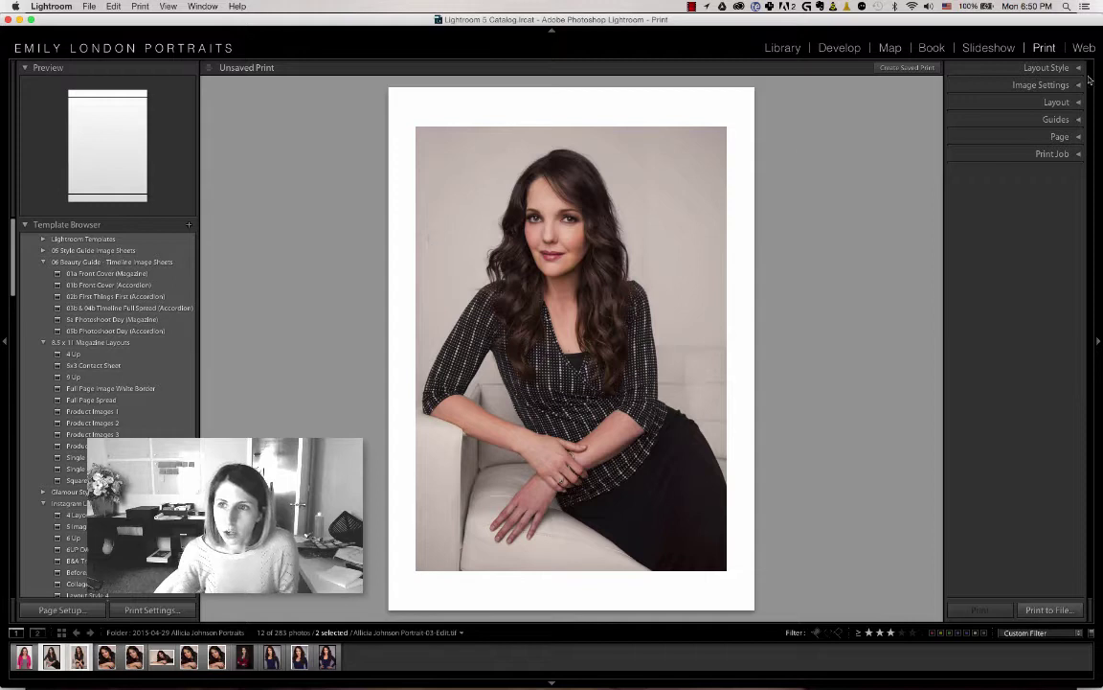
Expand the Print Job panel and open the Print to output destination list.
click(1076, 155)
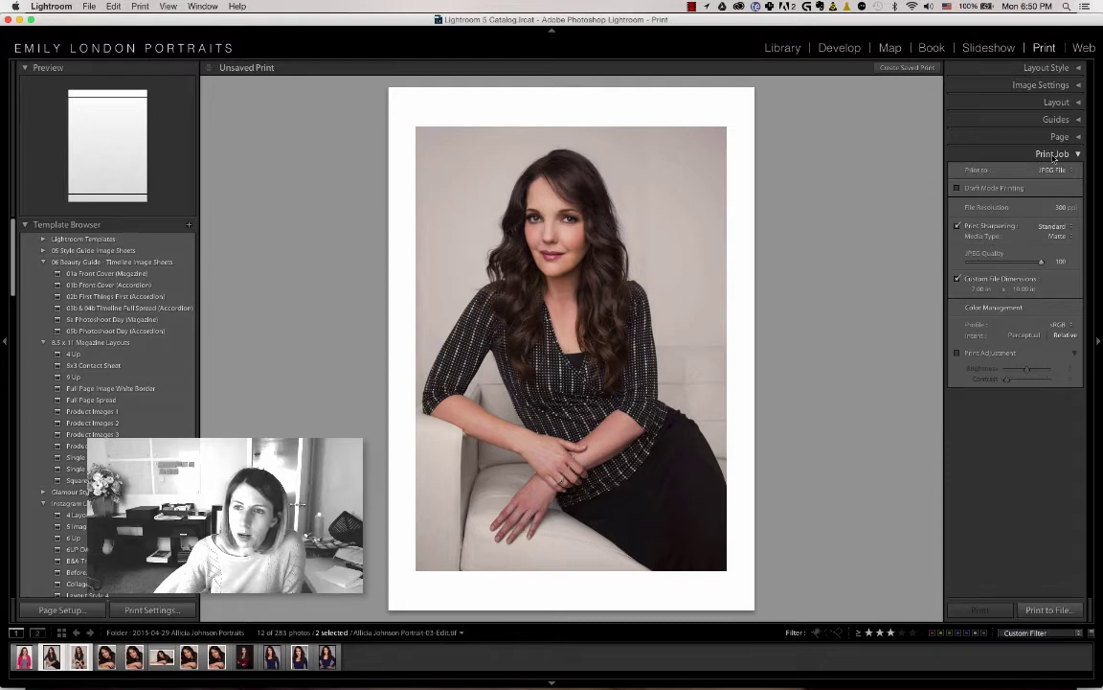
click(1061, 170)
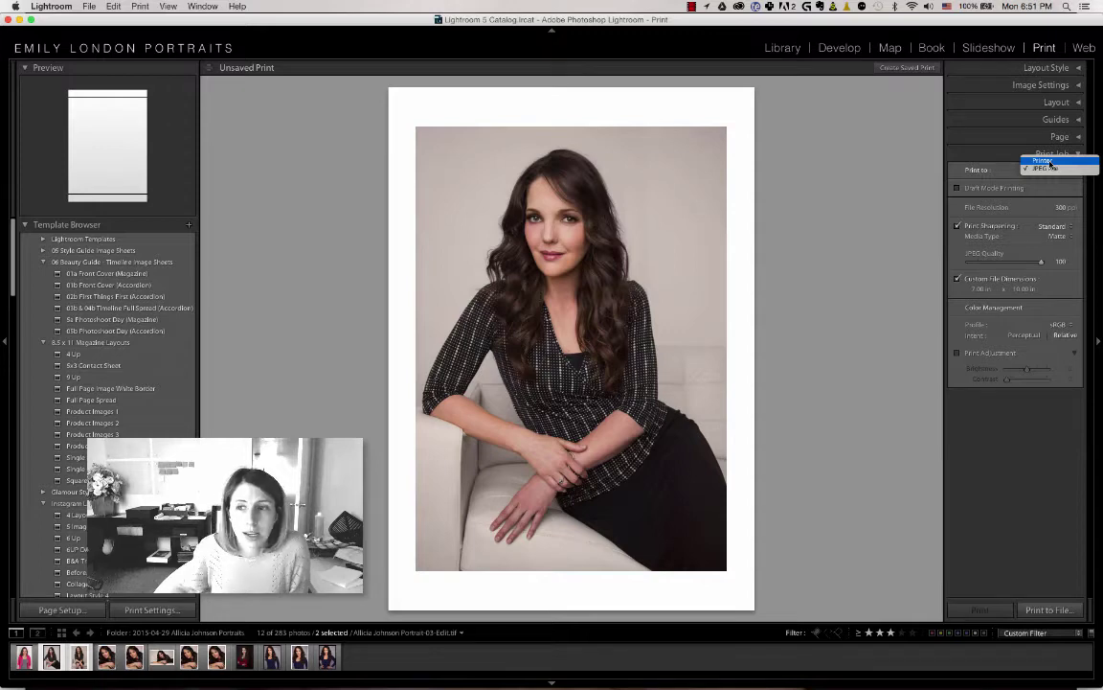
click(1050, 163)
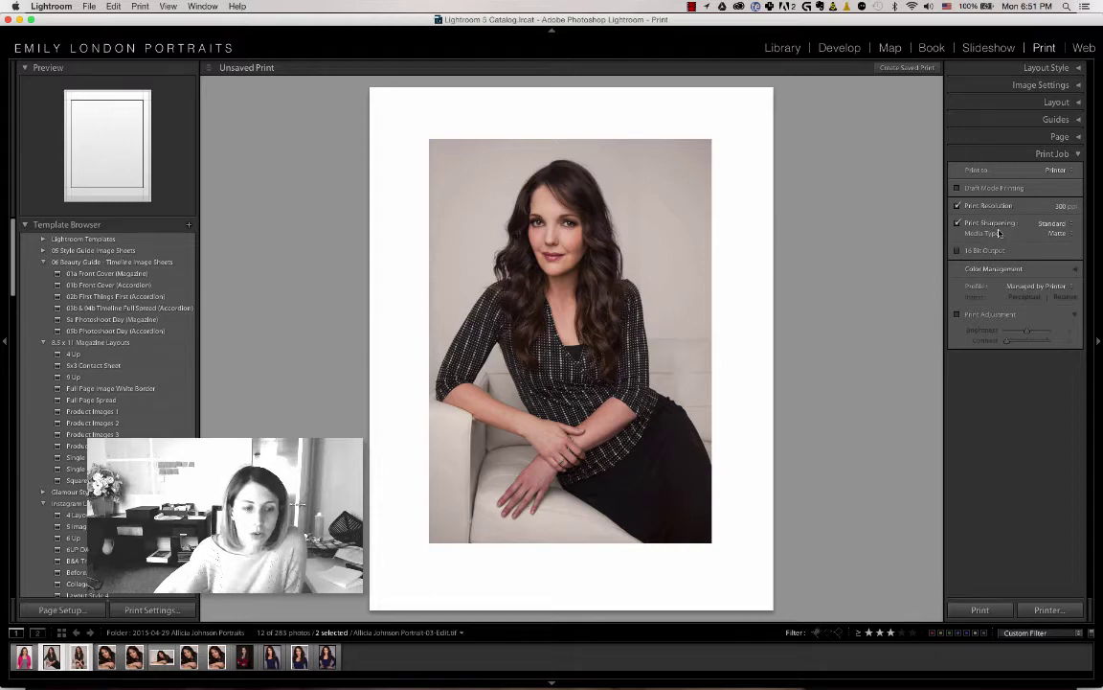
click(61, 611)
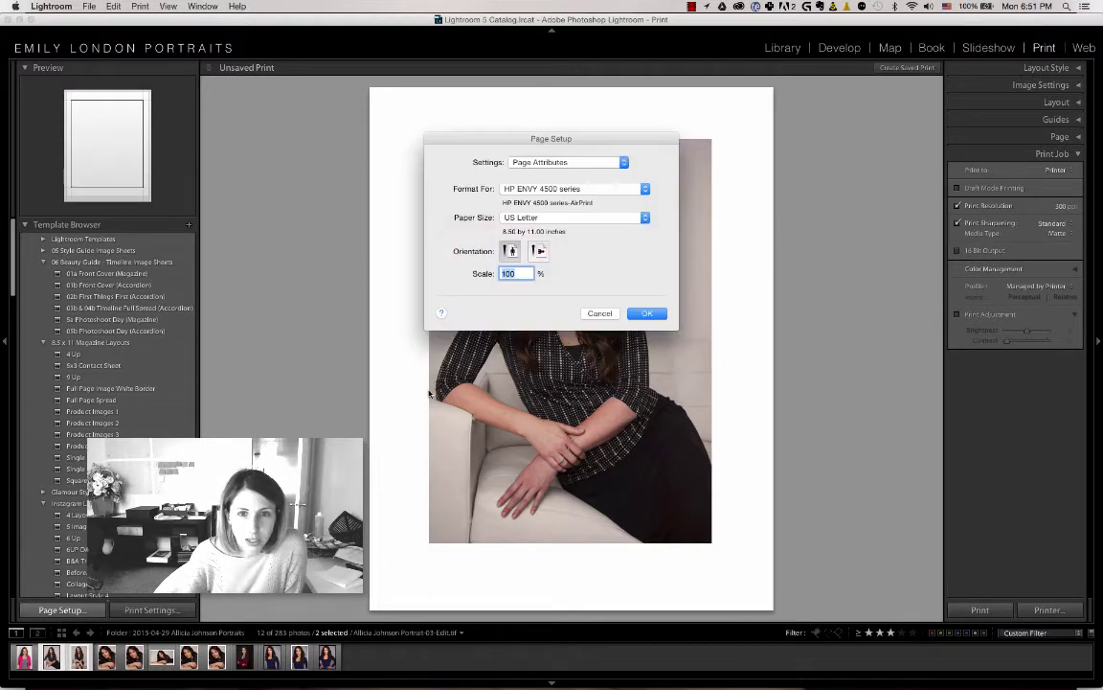
click(560, 219)
mouse_move(560, 221)
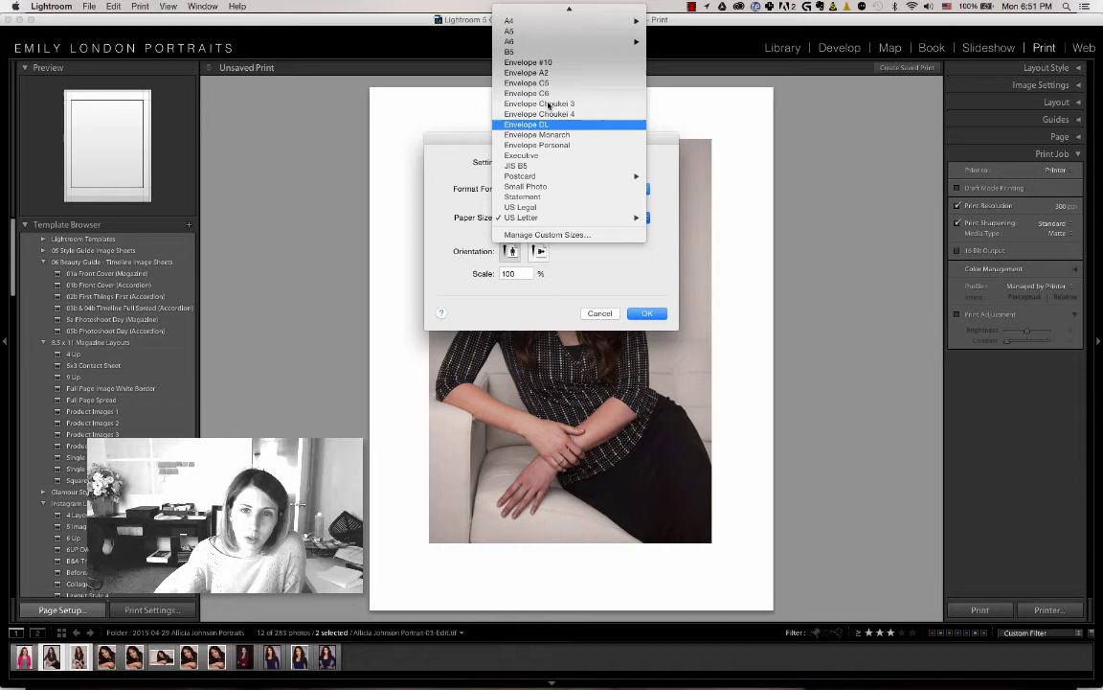
click(526, 228)
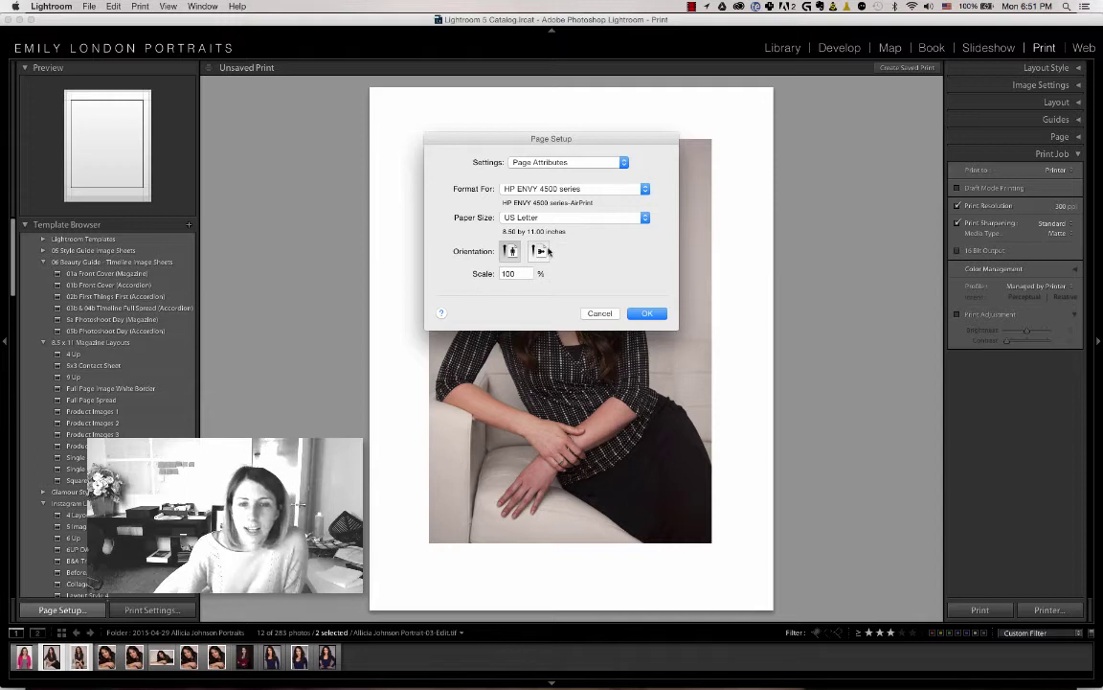
click(572, 189)
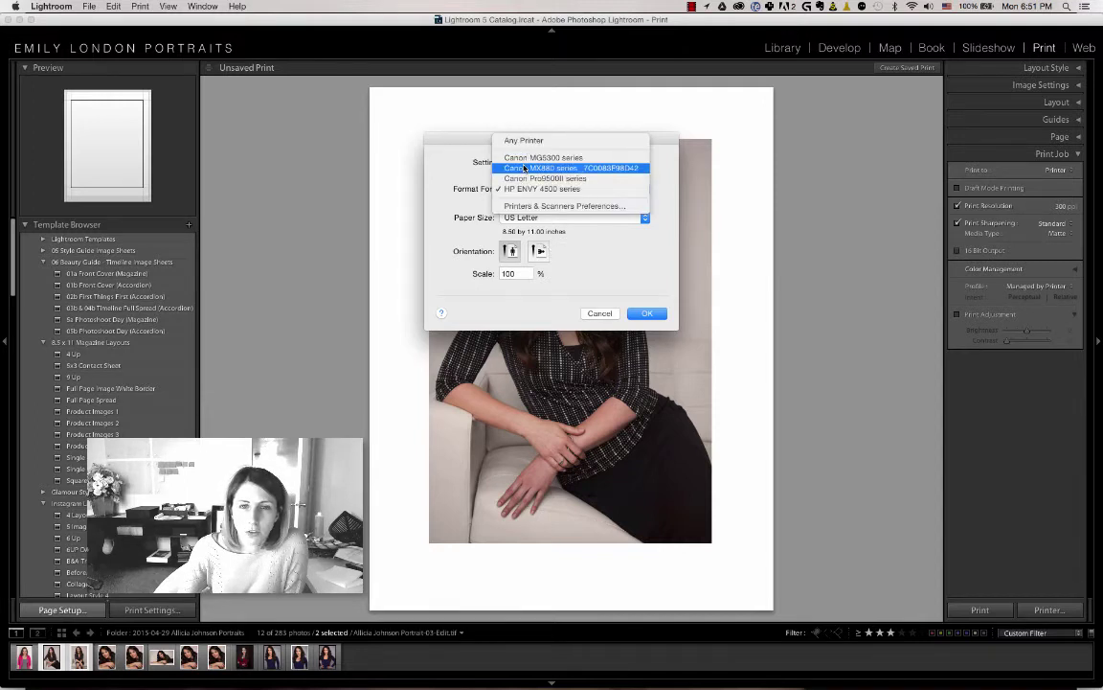
click(541, 188)
click(606, 162)
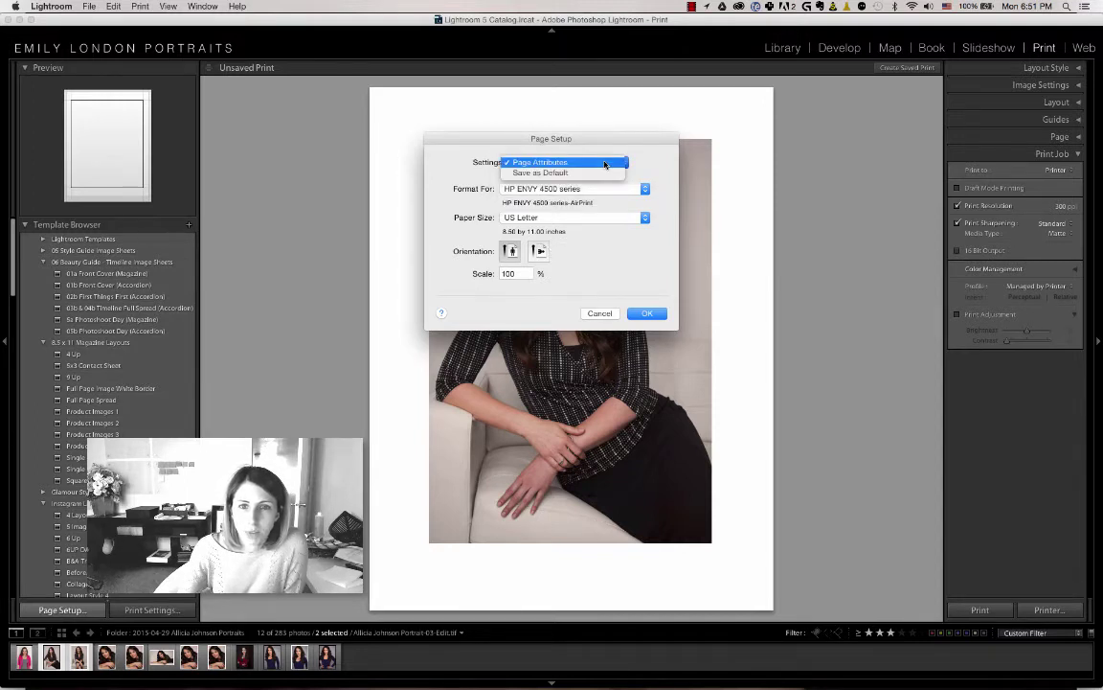
key(Escape)
key(Escape)
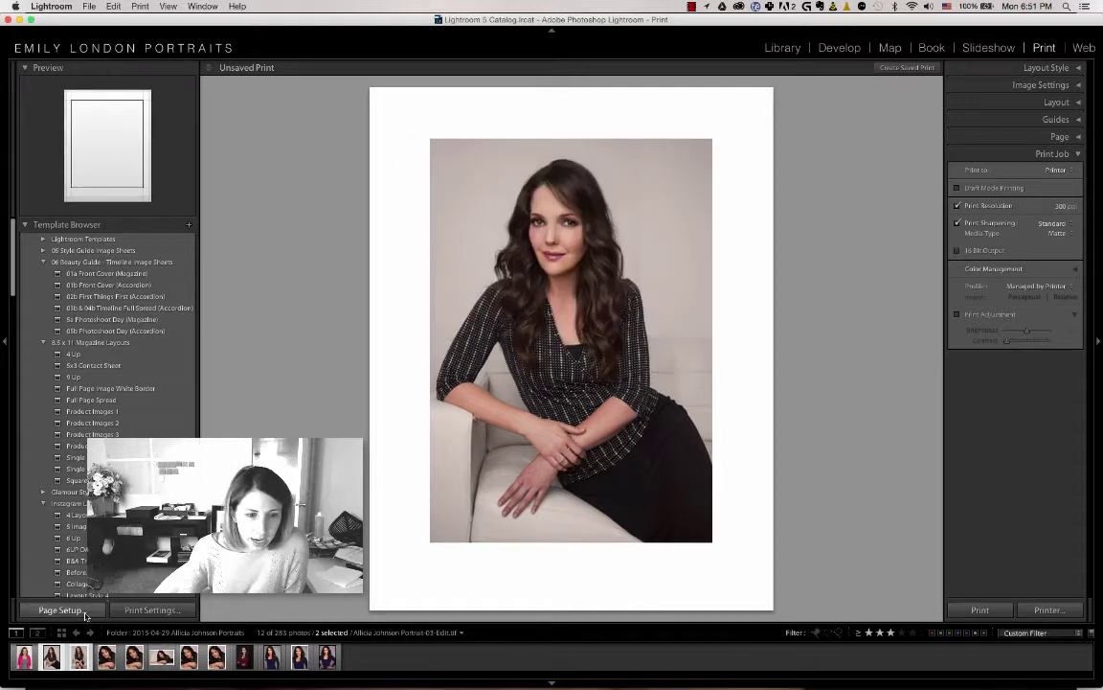
click(125, 610)
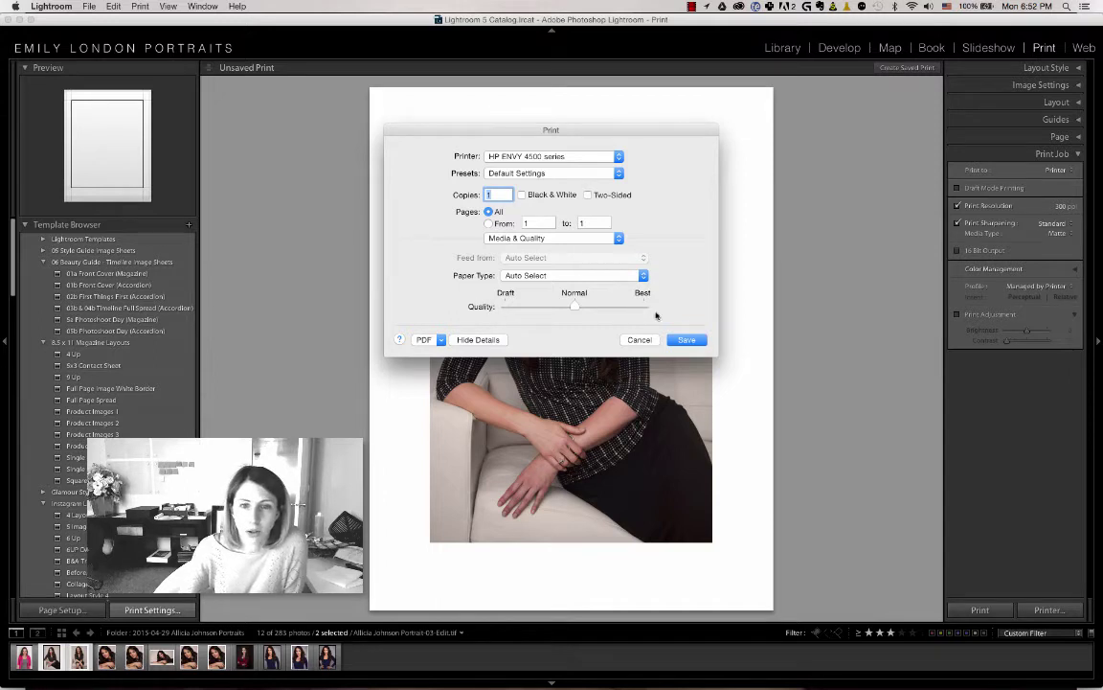
click(643, 341)
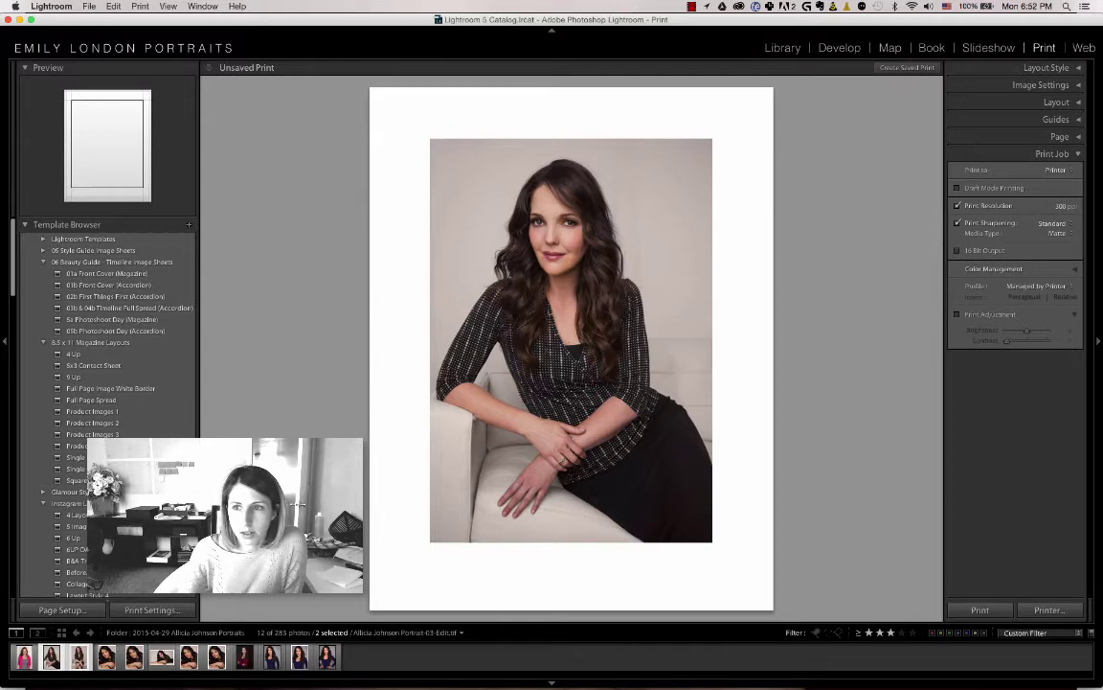
Expand the Layout and Image Settings panels and change the cell height from 8.50 to 5 in.
click(1078, 137)
click(1079, 137)
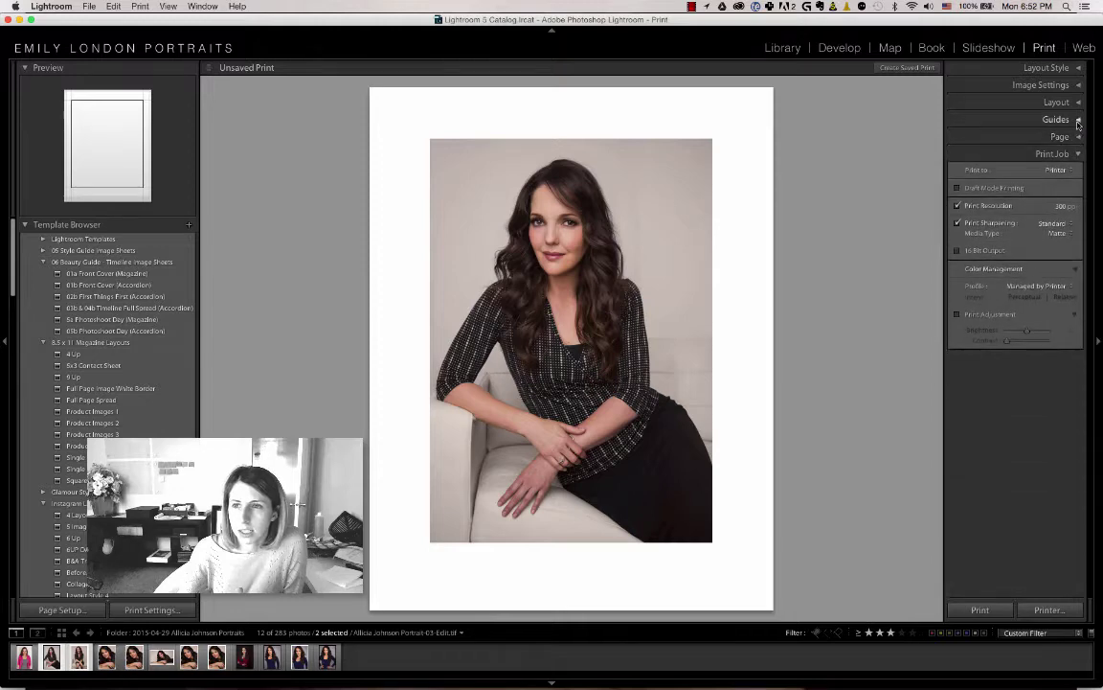
click(1079, 102)
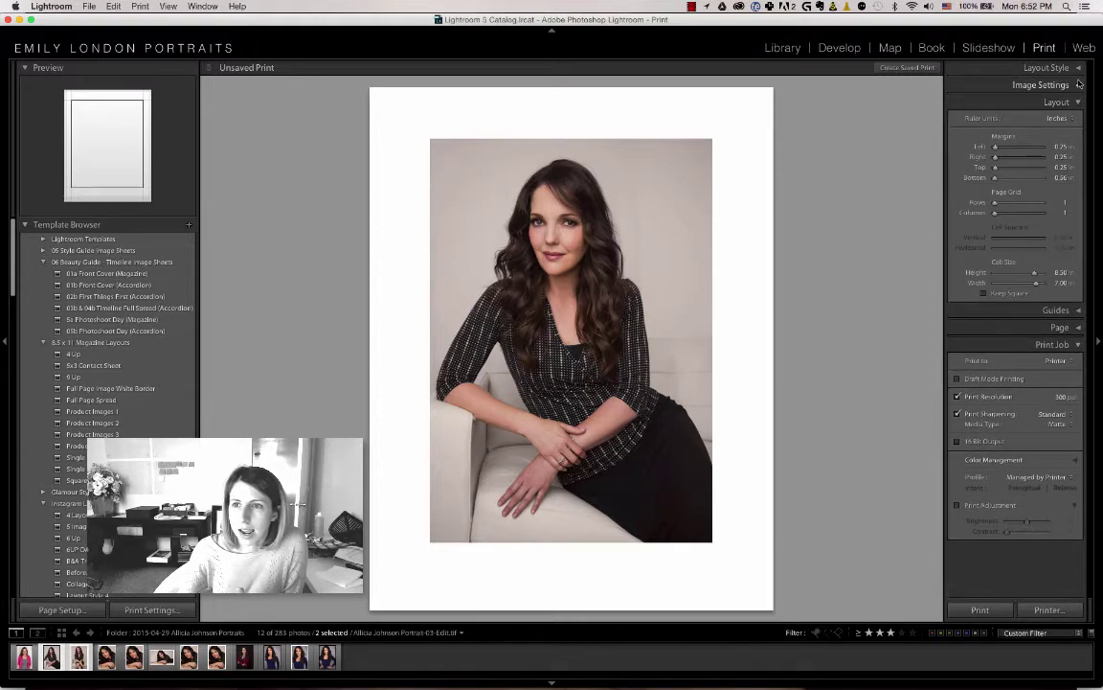
click(1079, 86)
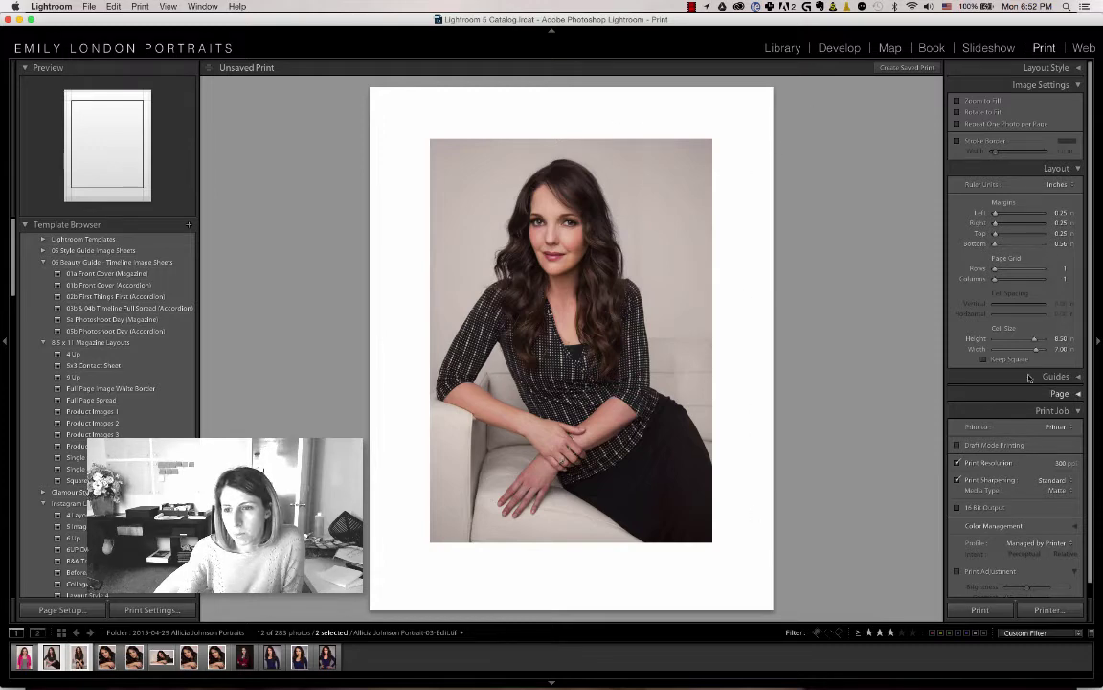
click(1059, 339)
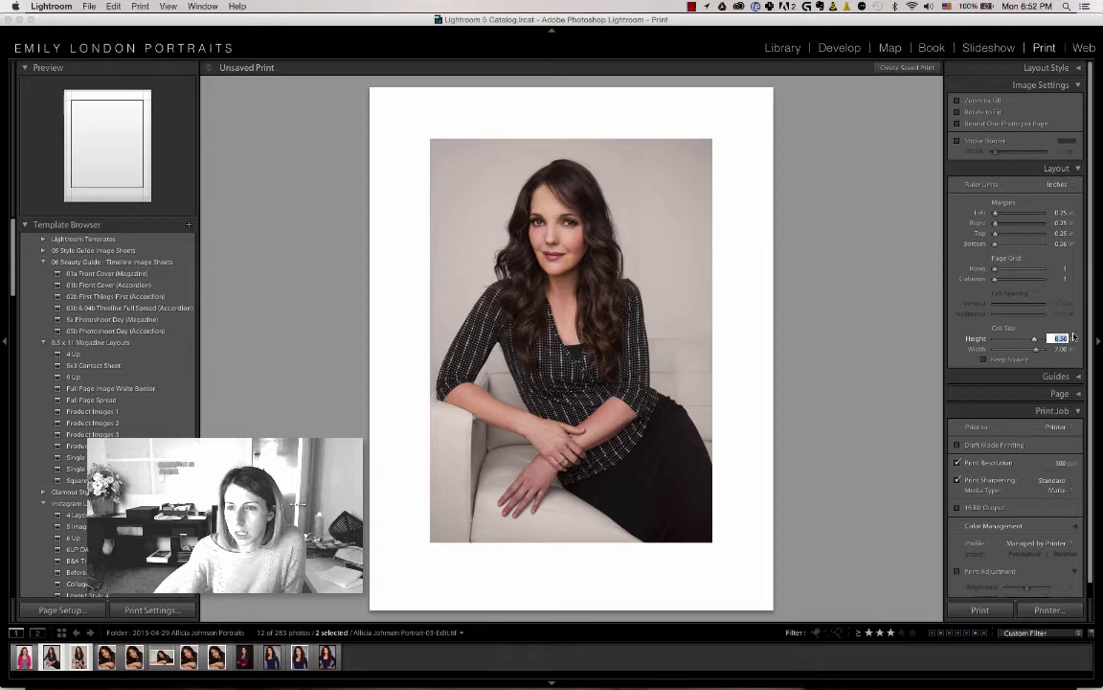
text(5)
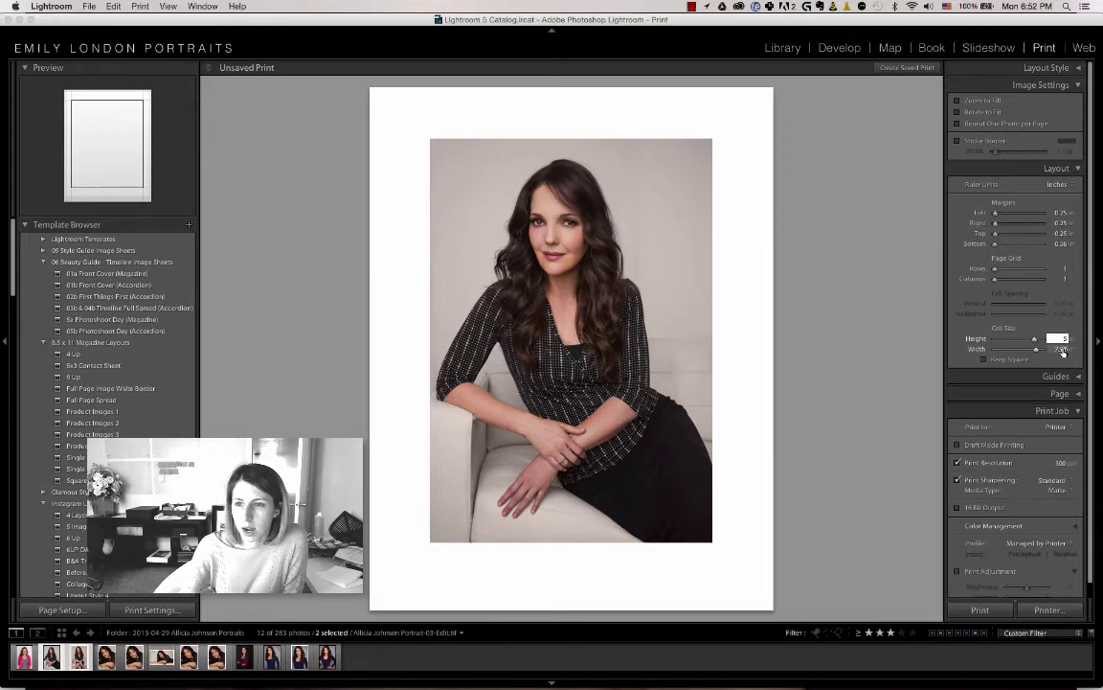
key(Tab)
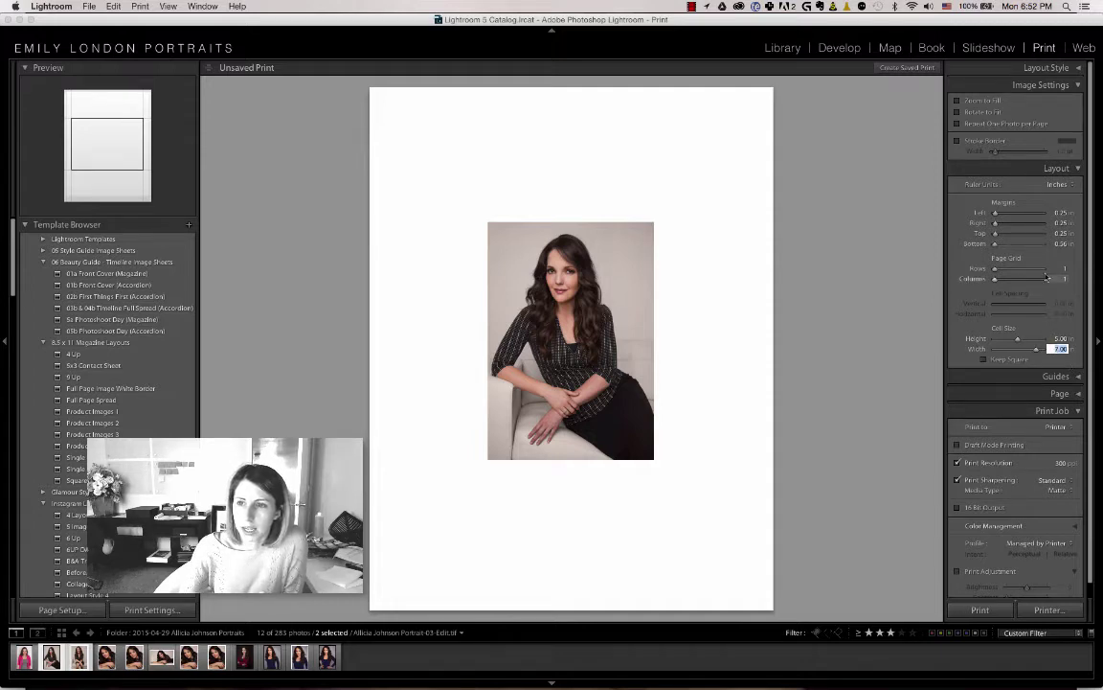
Enable Rotate to Fit, set the Page Grid to 2 rows, and turn on Zoom to Fill.
click(981, 114)
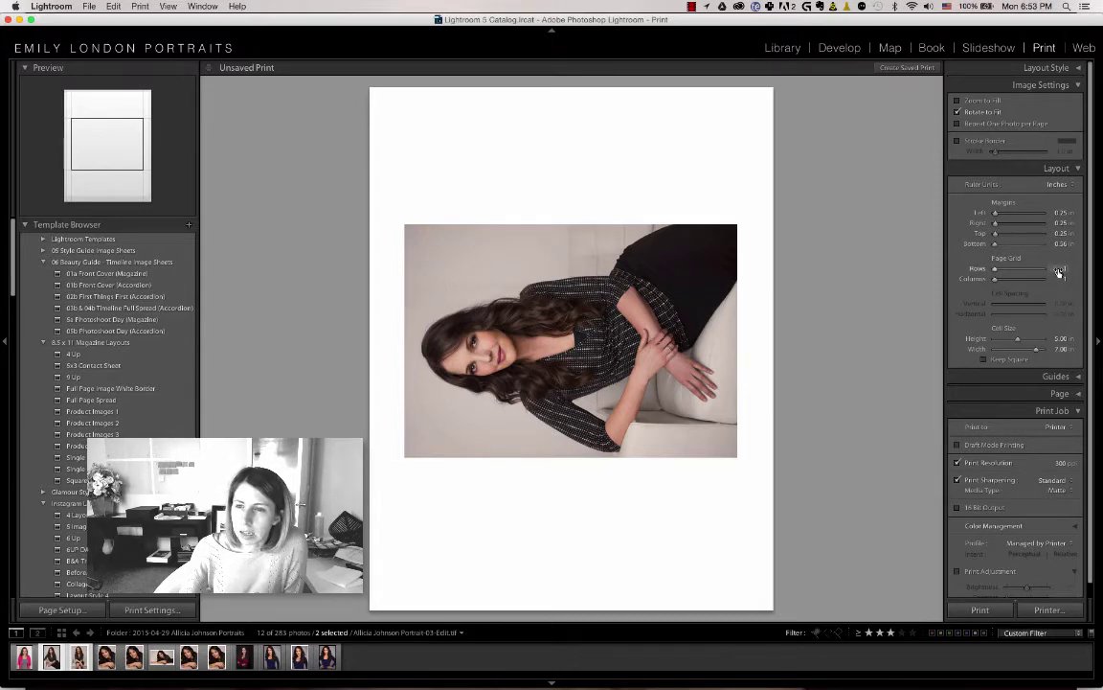
mouse_move(995, 269)
mouse_down()
mouse_move(1018, 269)
mouse_move(998, 269)
mouse_up()
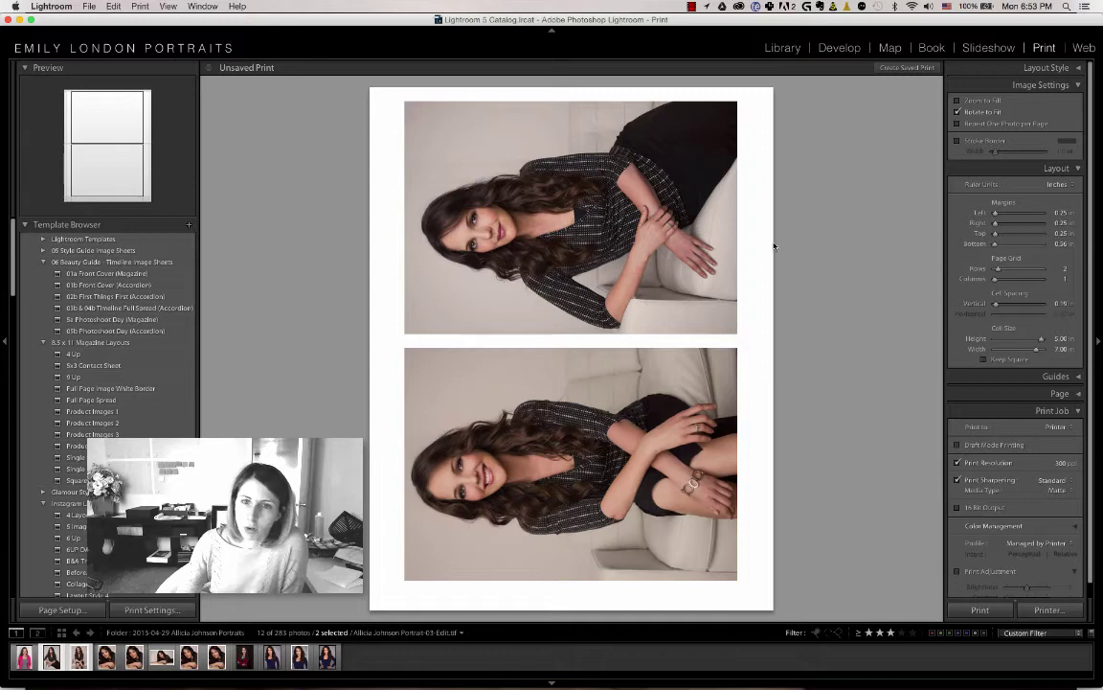
click(976, 102)
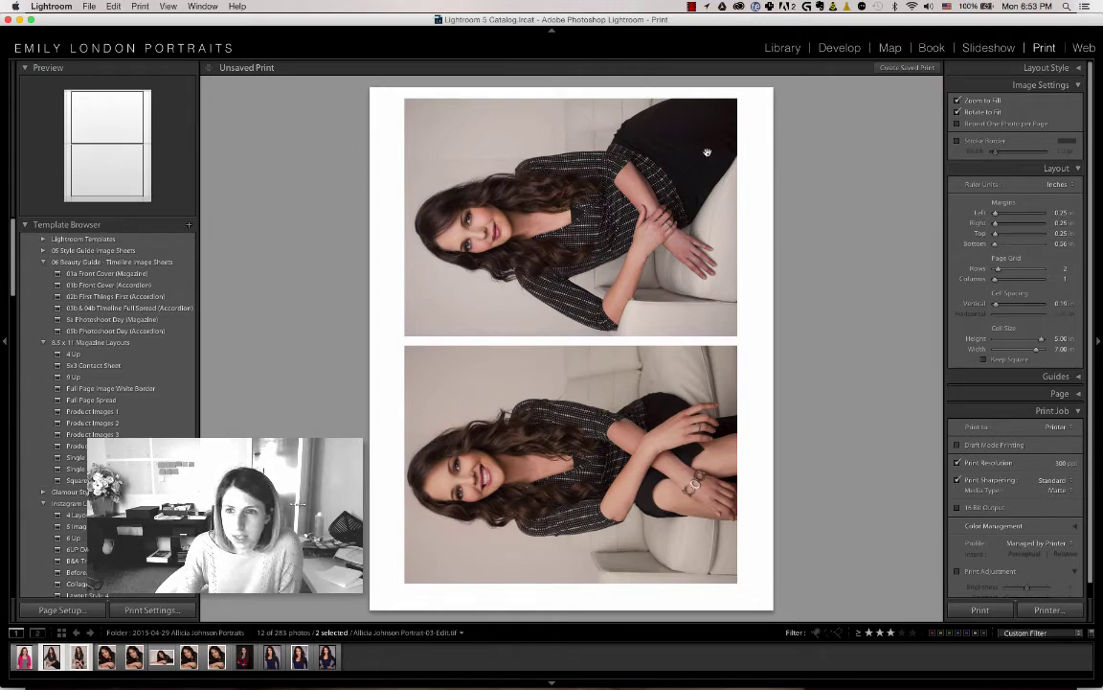
Set the top margin to 0.30 in, then refine it to 0.34 in.
click(1063, 234)
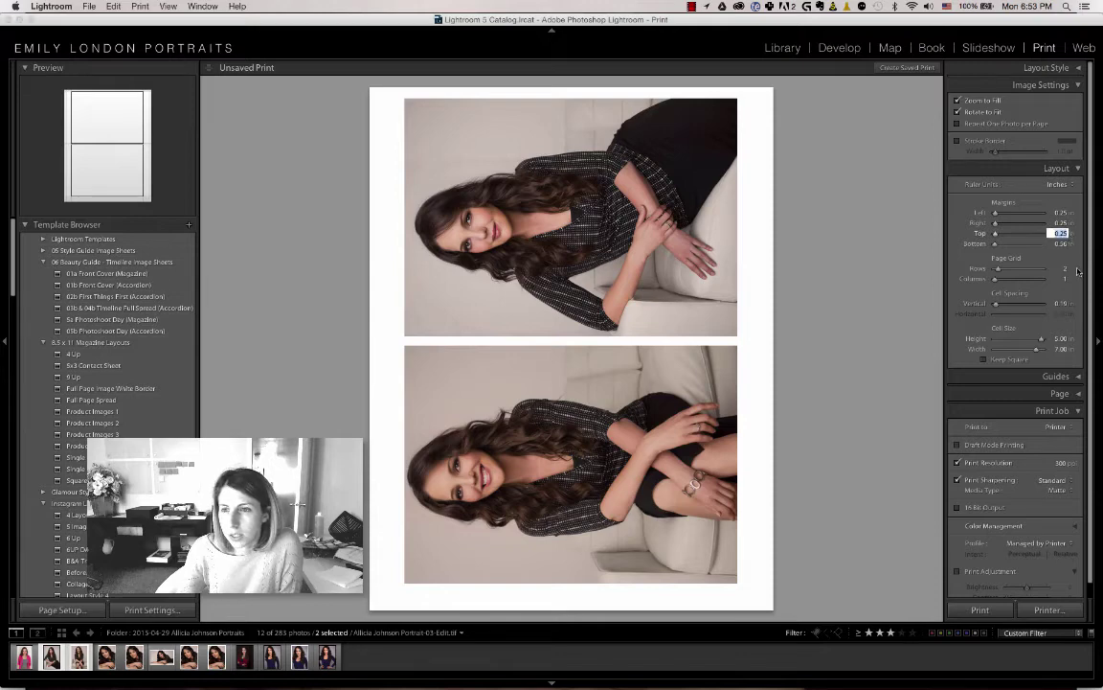
key(BackSpace)
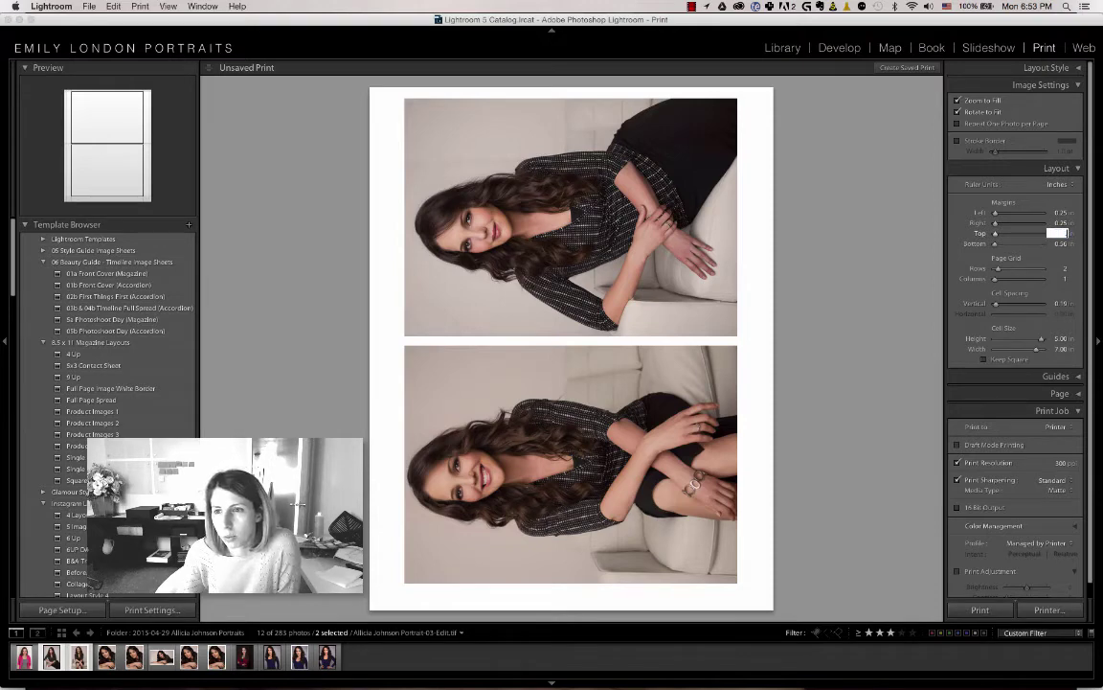
text(.3)
key(Return)
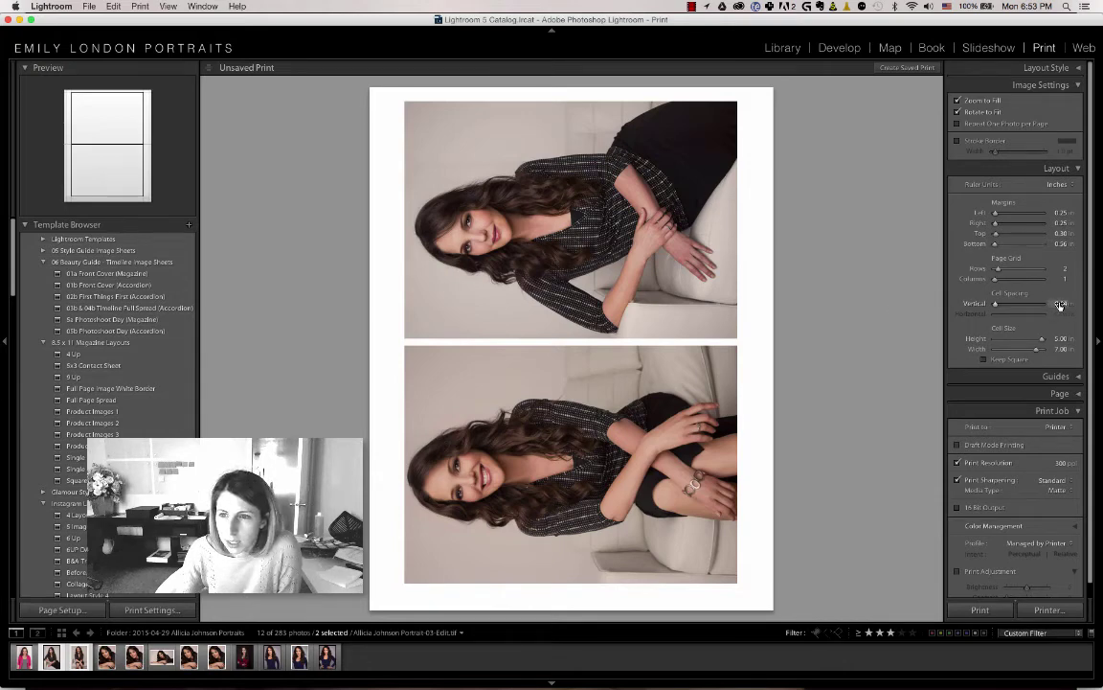
click(1062, 235)
text(0.34)
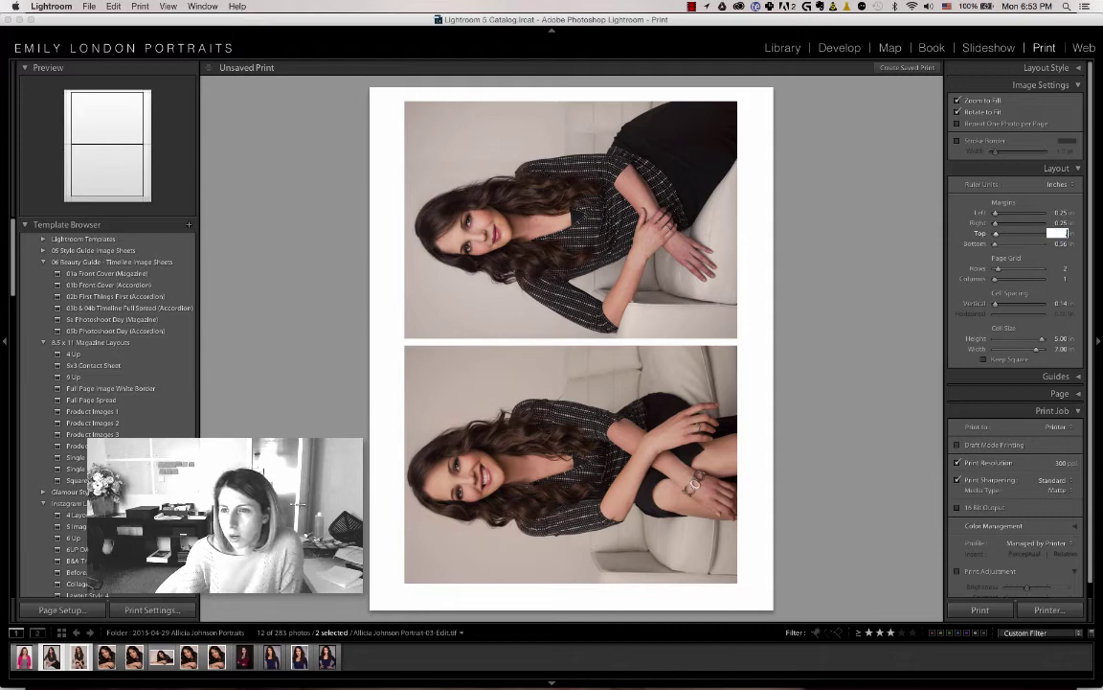
key(Return)
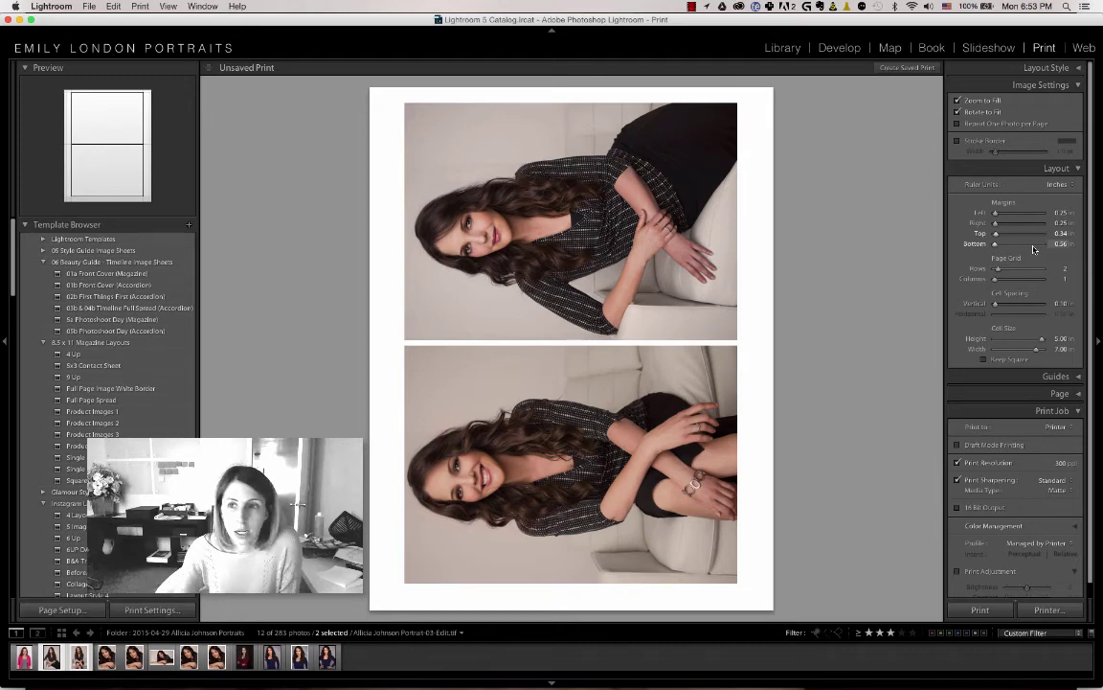
Toggle Repeat One Photo per Page on and back off, then Cmd-click a third filmstrip photo.
click(979, 125)
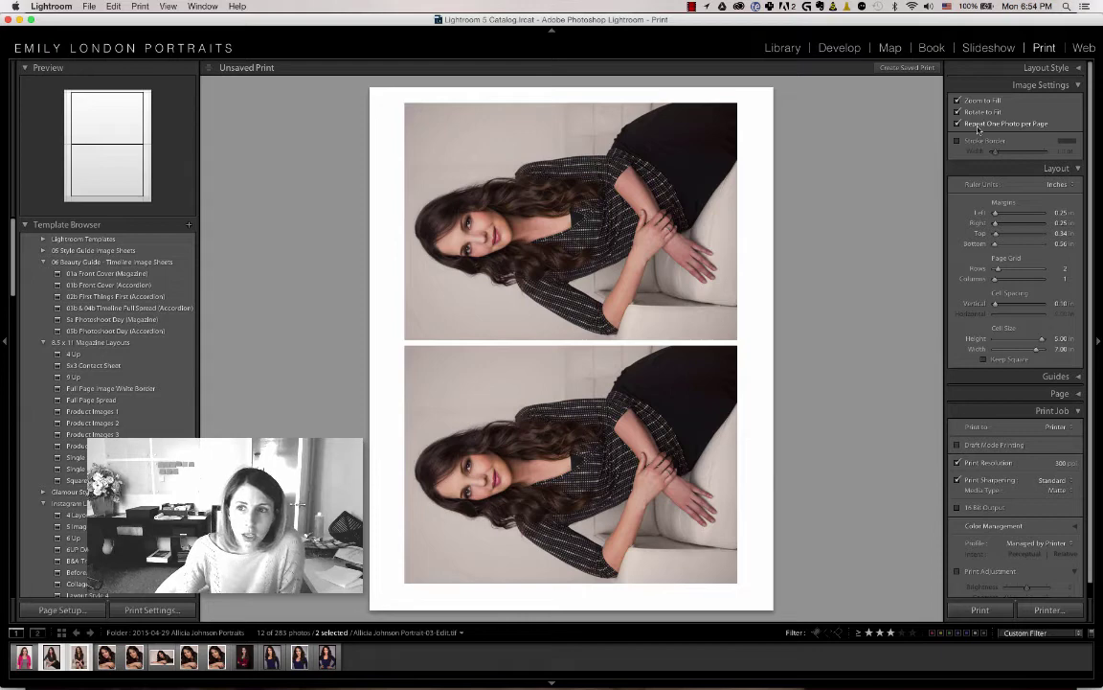
click(979, 126)
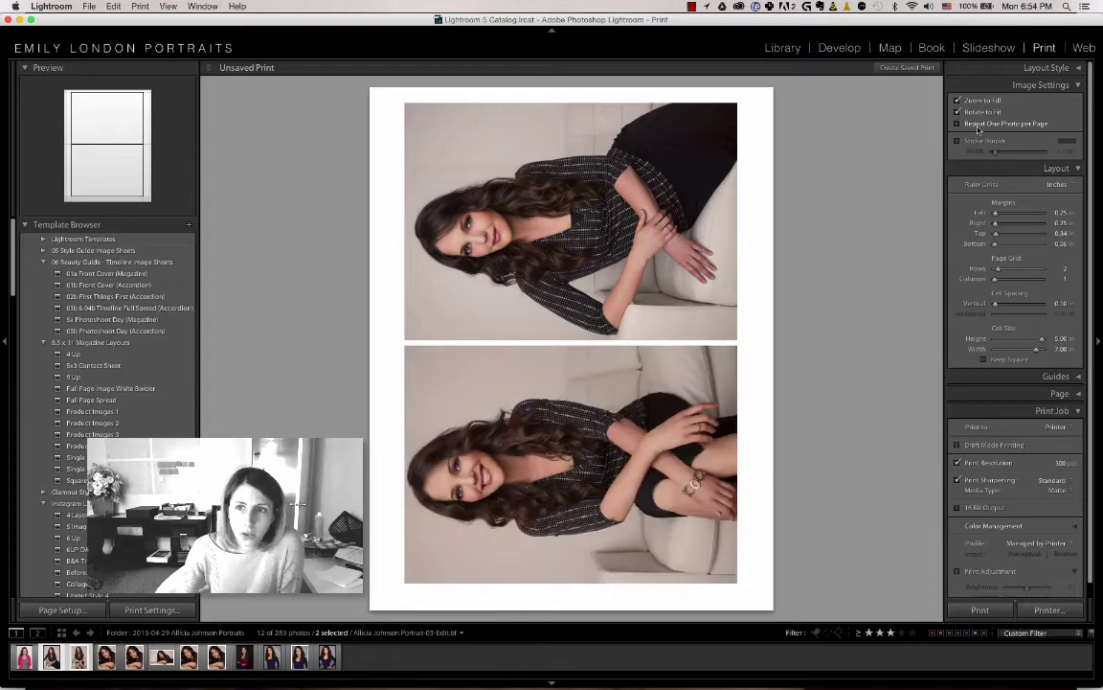
super+click(105, 657)
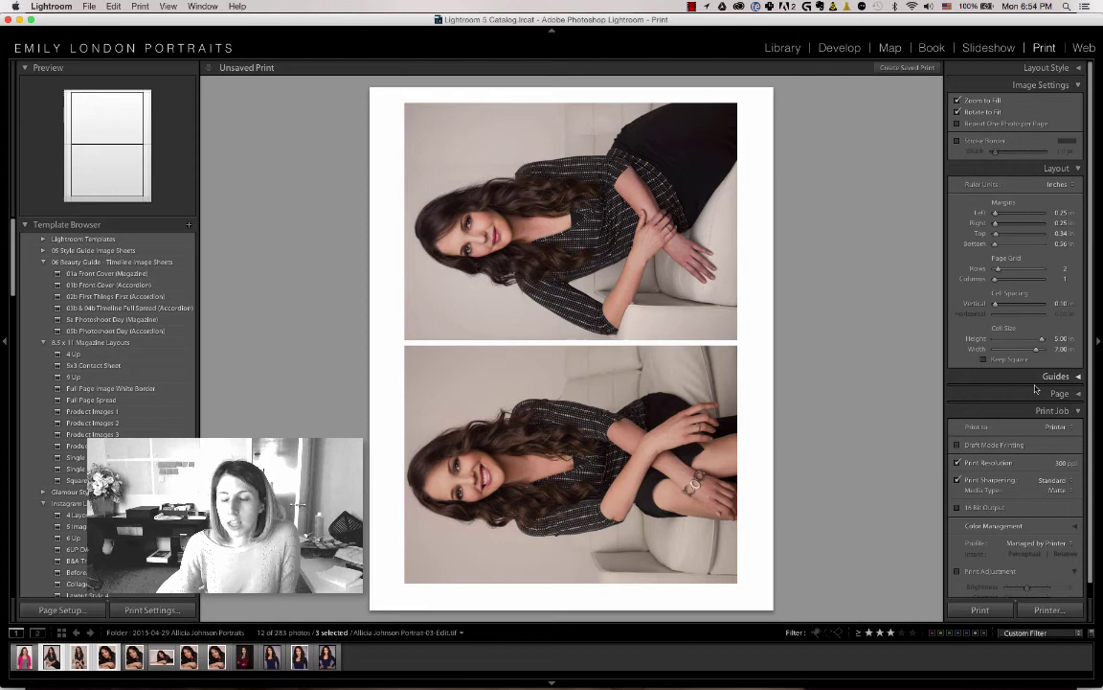
Change Print to from Printer to JPEG File and enable Custom File Dimensions.
scroll(1034, 402, down, 1)
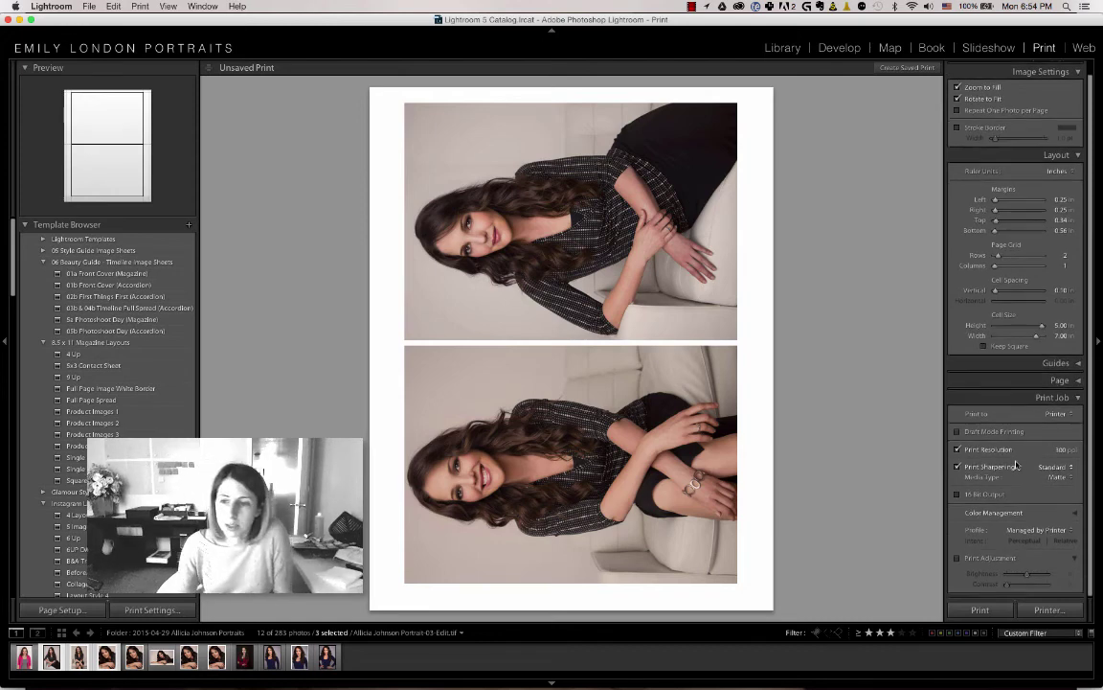
click(1055, 413)
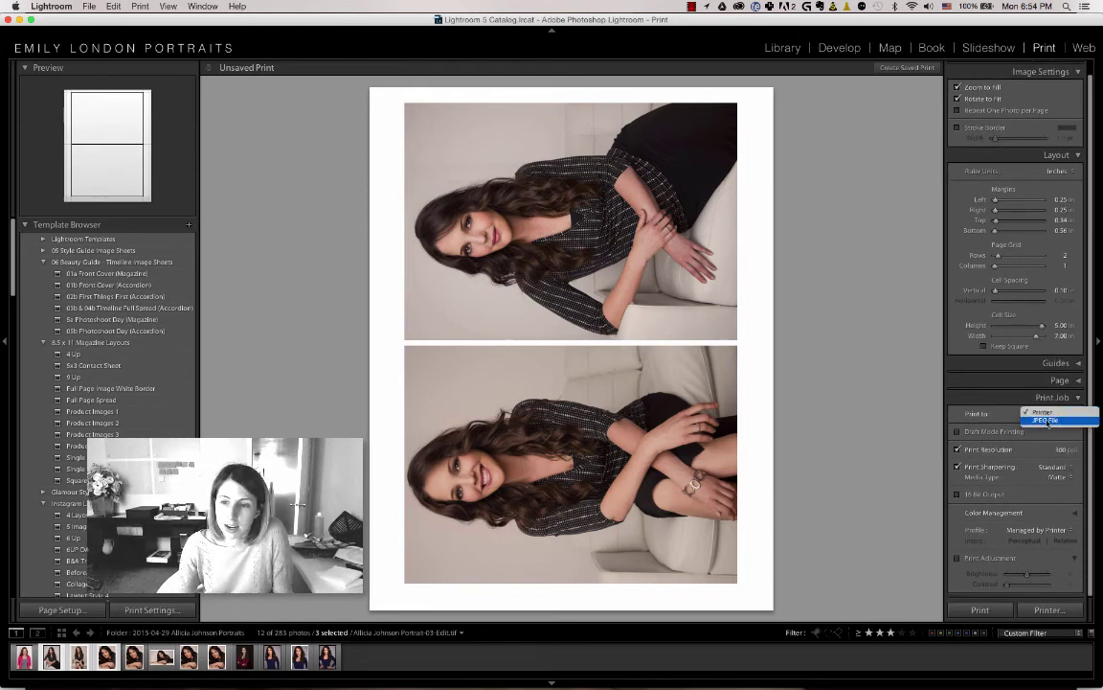
click(1050, 420)
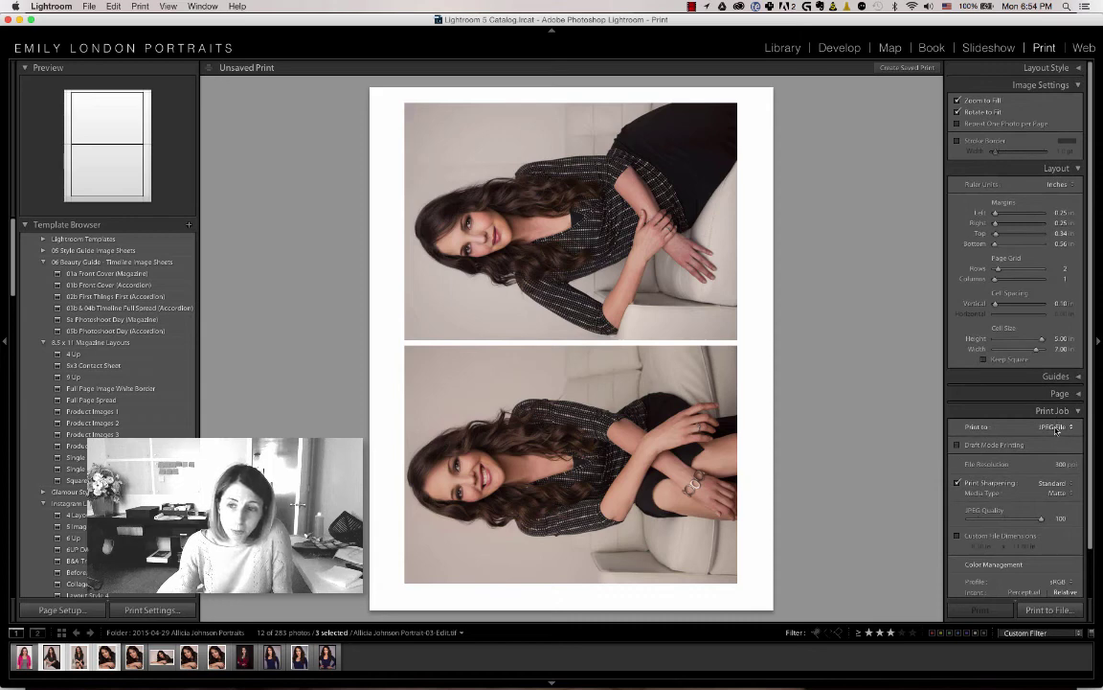
click(967, 535)
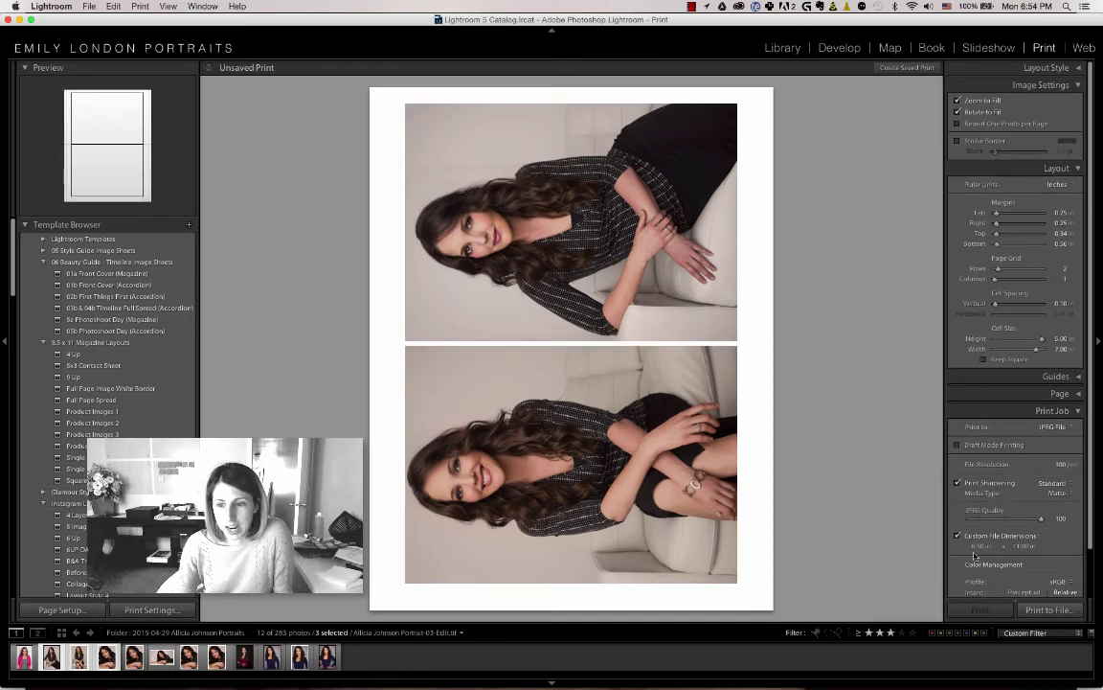